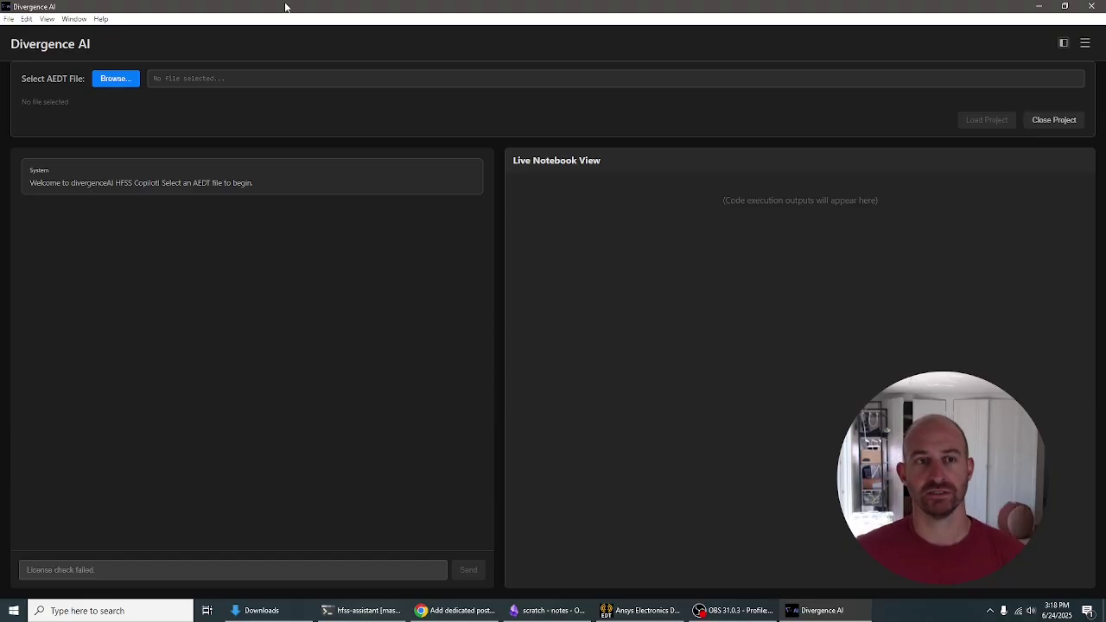
Switch to Ansys Electronics Desktop and view the 1_SIW Feed Structure and 2_SIW Feed Structure + 3Dcomp antenna designs of multi_design_test.
click(641, 610)
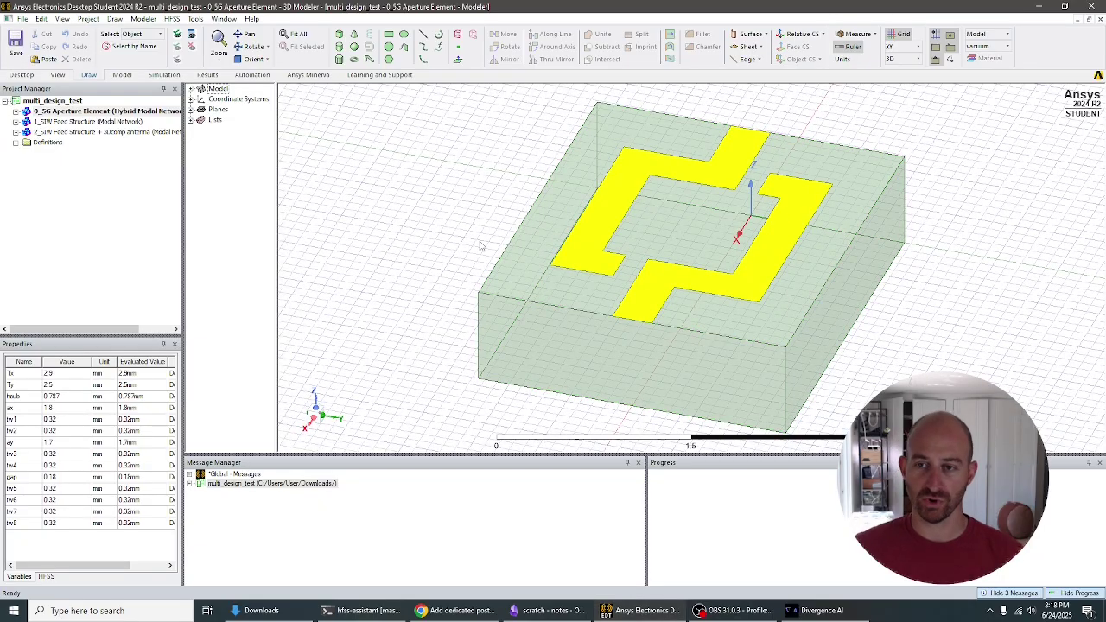
double_click(65, 124)
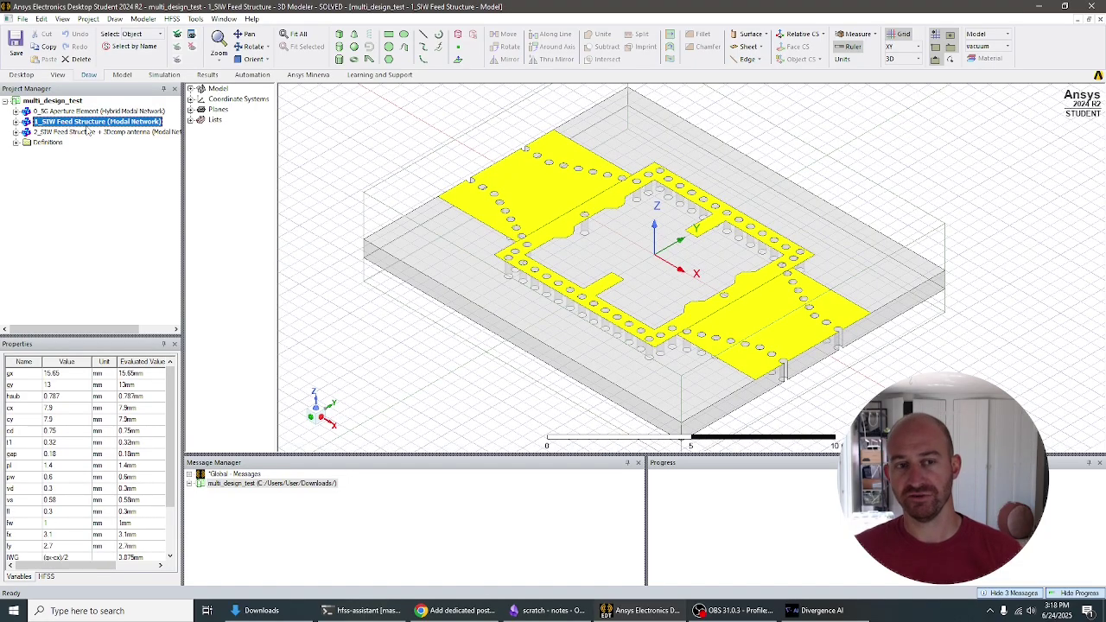
double_click(75, 133)
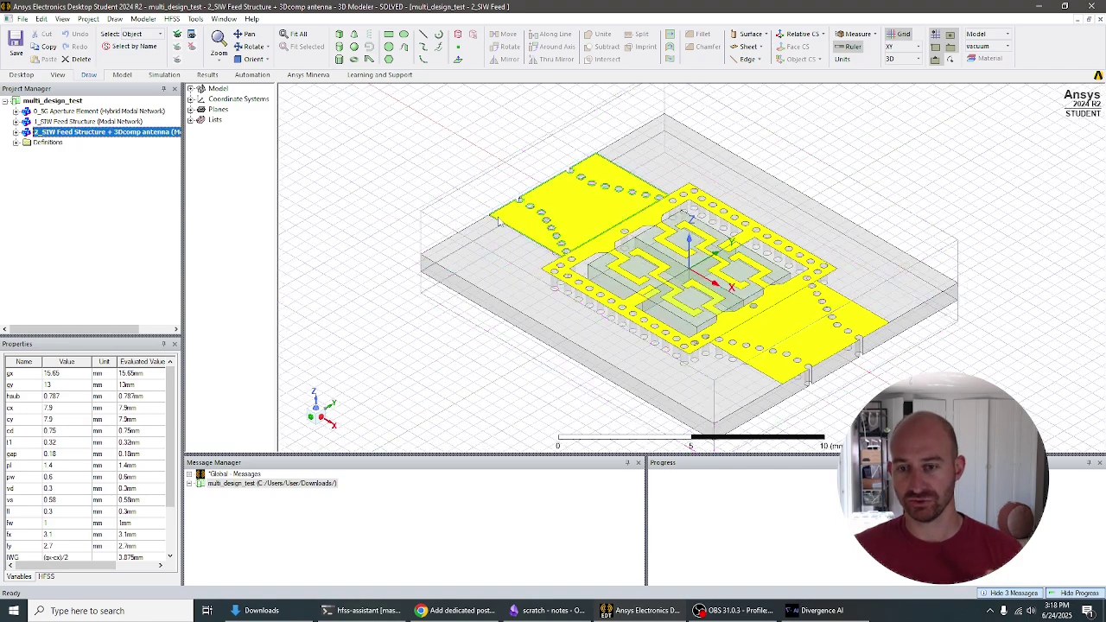
Return to Divergence AI, choose multi_design_test.aedt from the Downloads folder and load it as the project.
key(alt+Tab)
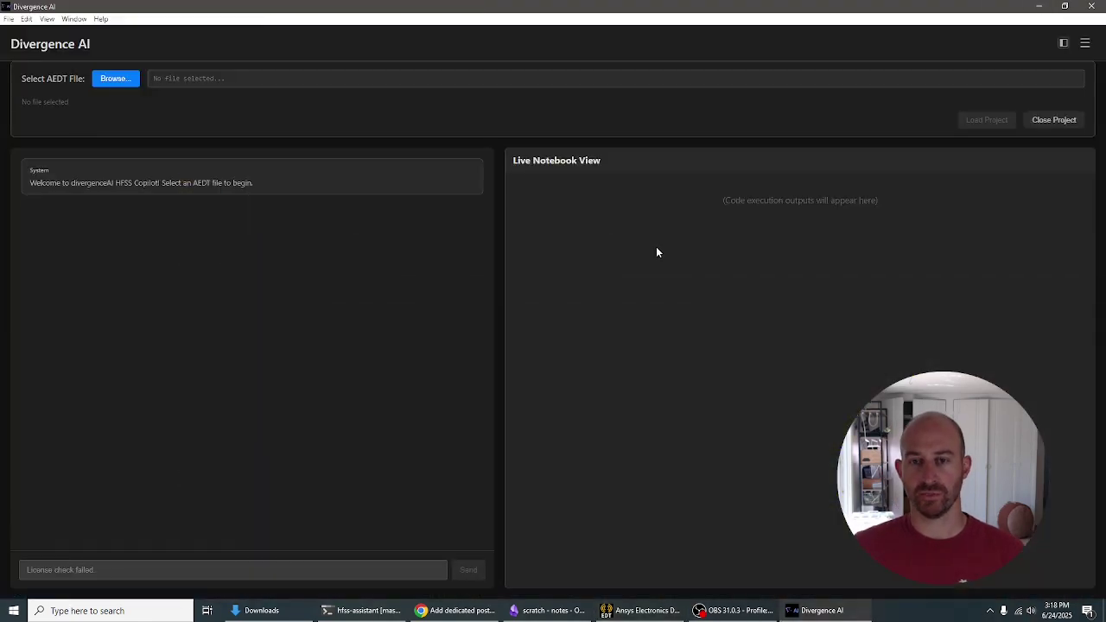
click(112, 79)
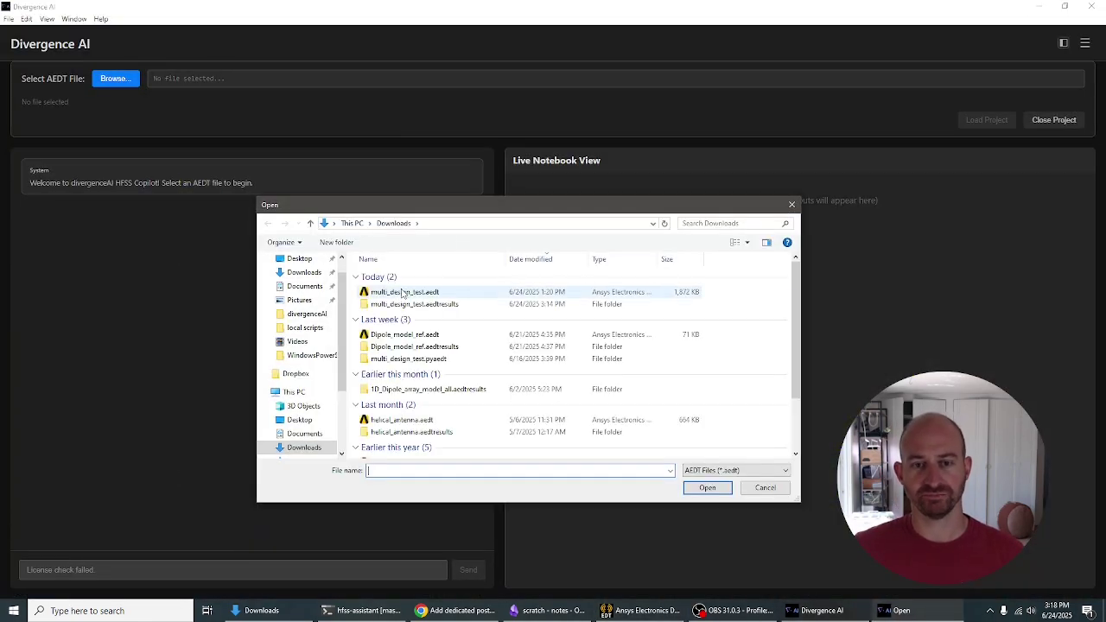
click(403, 292)
click(705, 487)
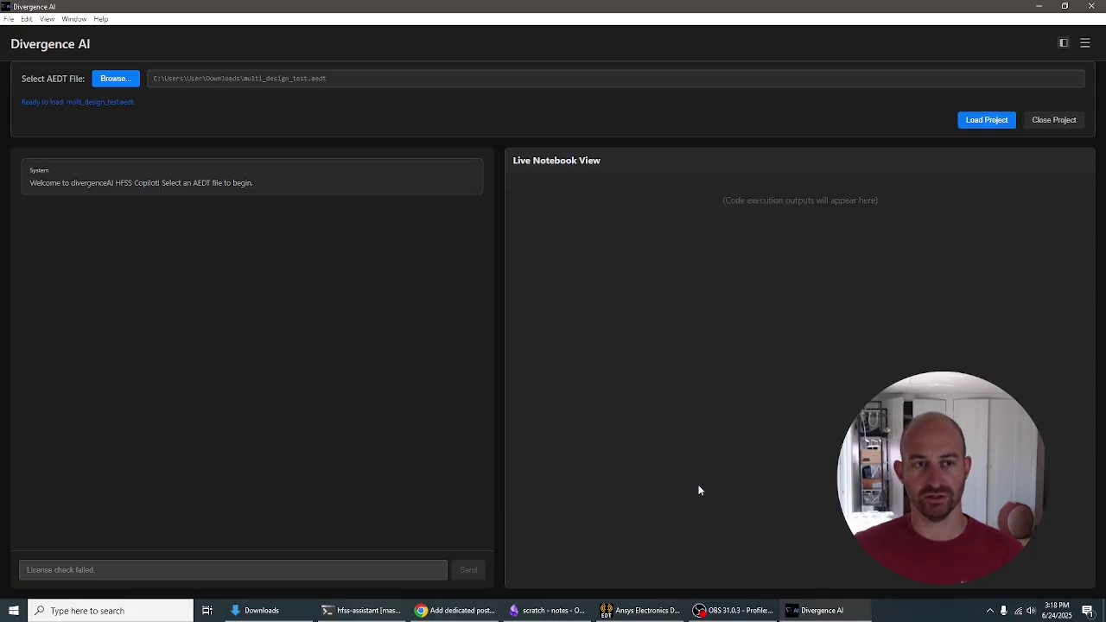
click(979, 121)
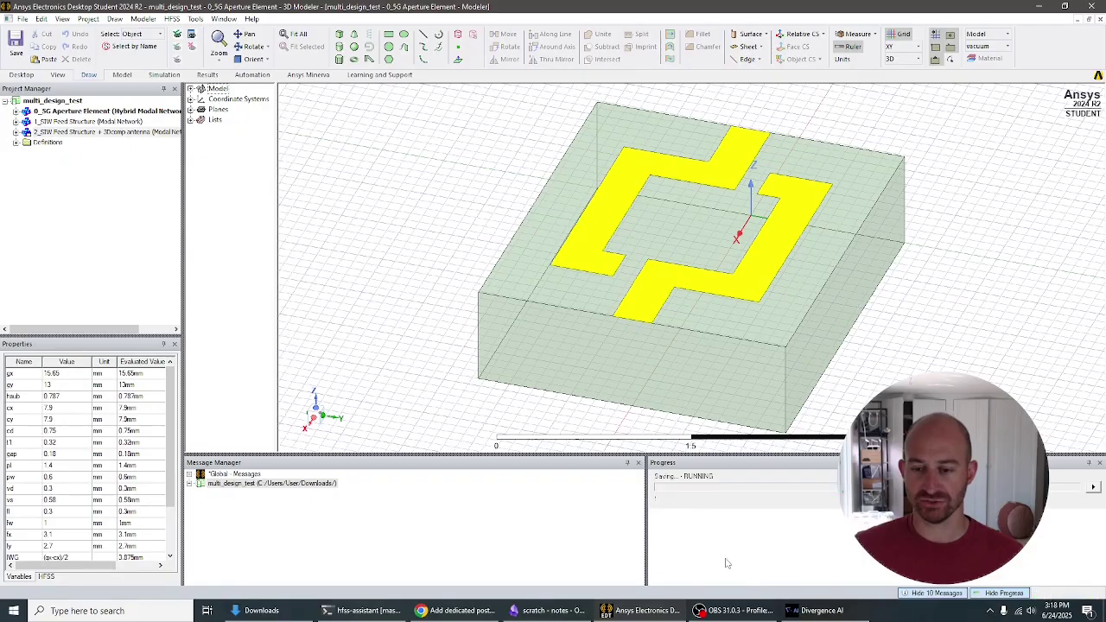
click(811, 613)
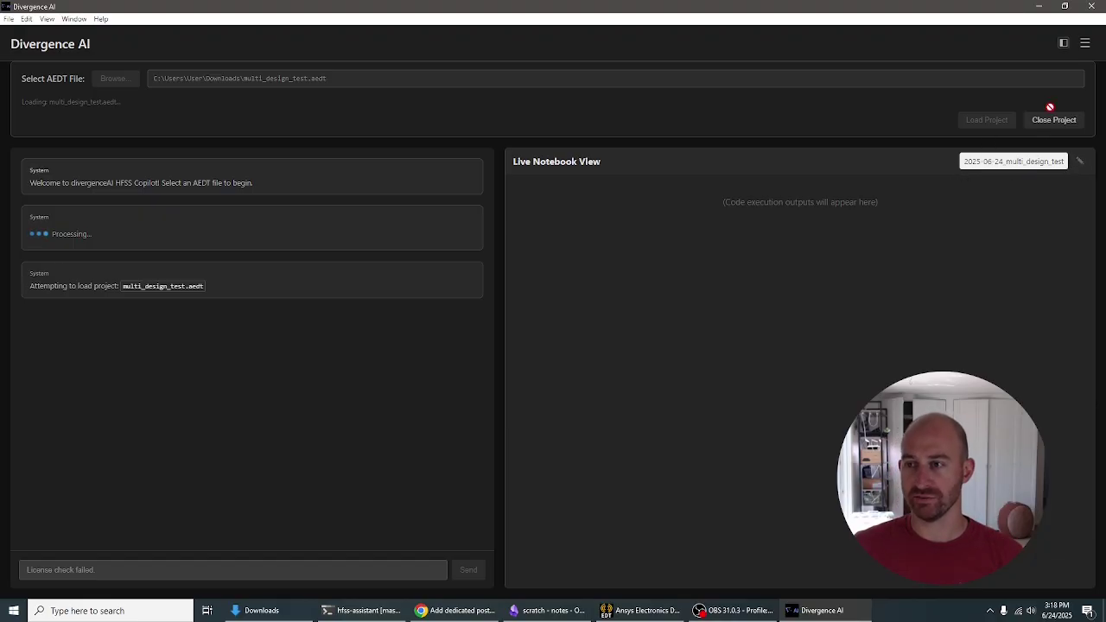
Look through the list of saved notebooks, close it, and highlight the solved-designs line in the loaded project's statistics.
click(1063, 44)
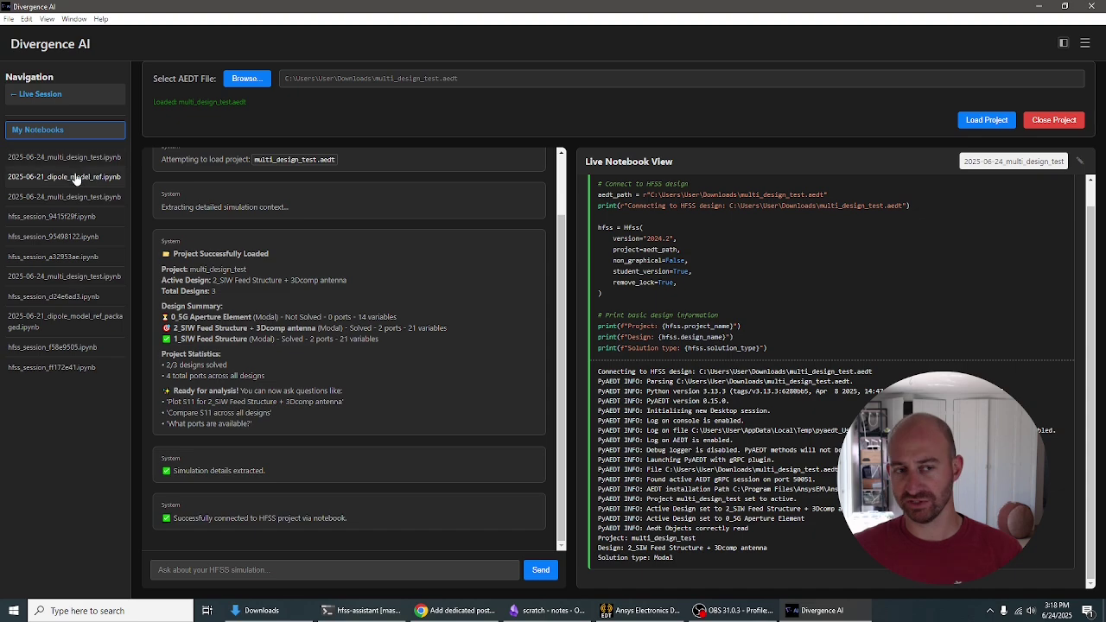
click(1063, 44)
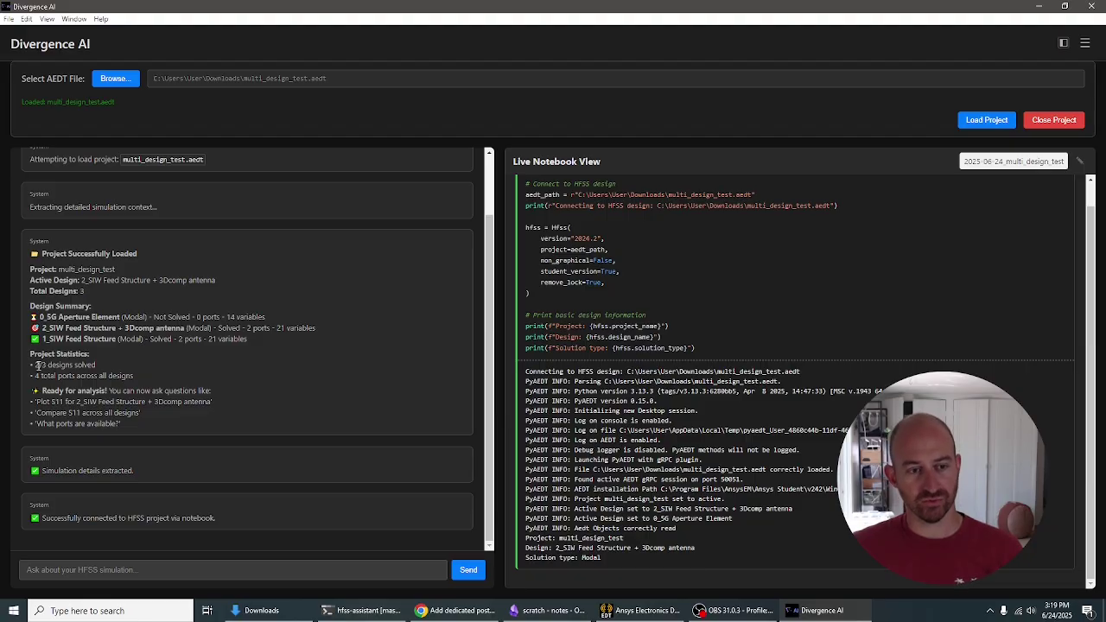
drag(35, 367, 105, 372)
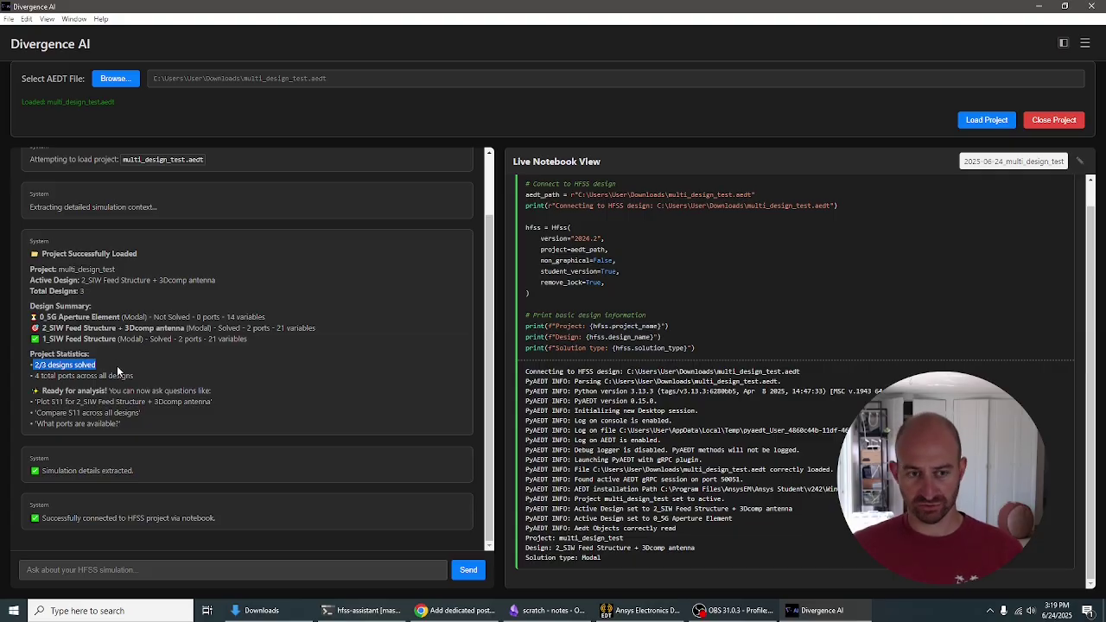
Begin a chat prompt to the assistant with "plot s(1,1) magnitude and phase for all solved designs, ".
click(133, 570)
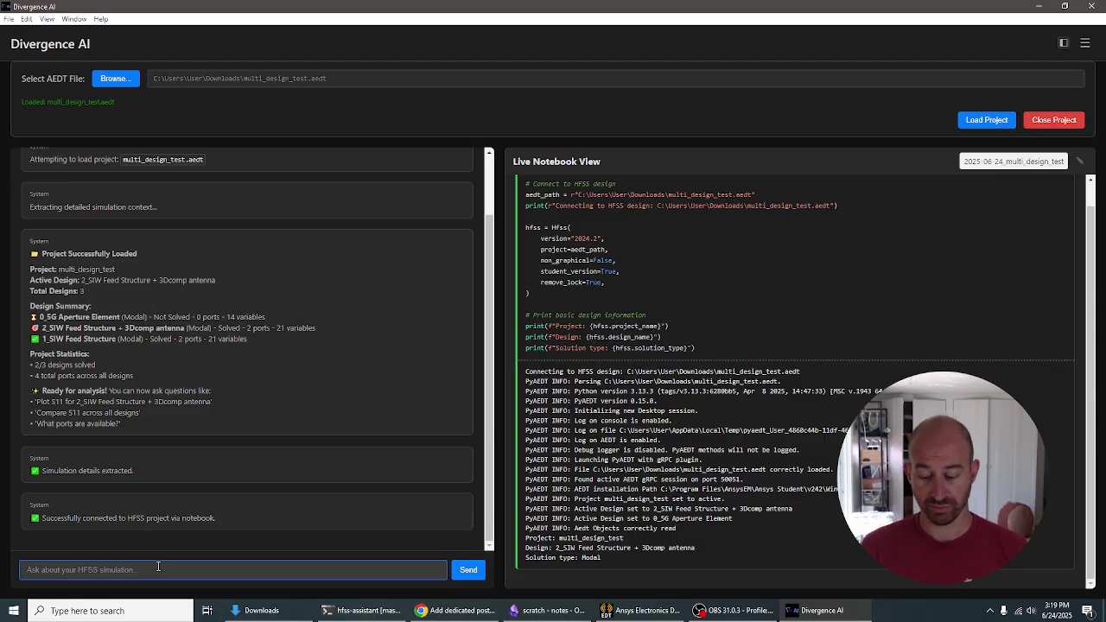
text(plot)
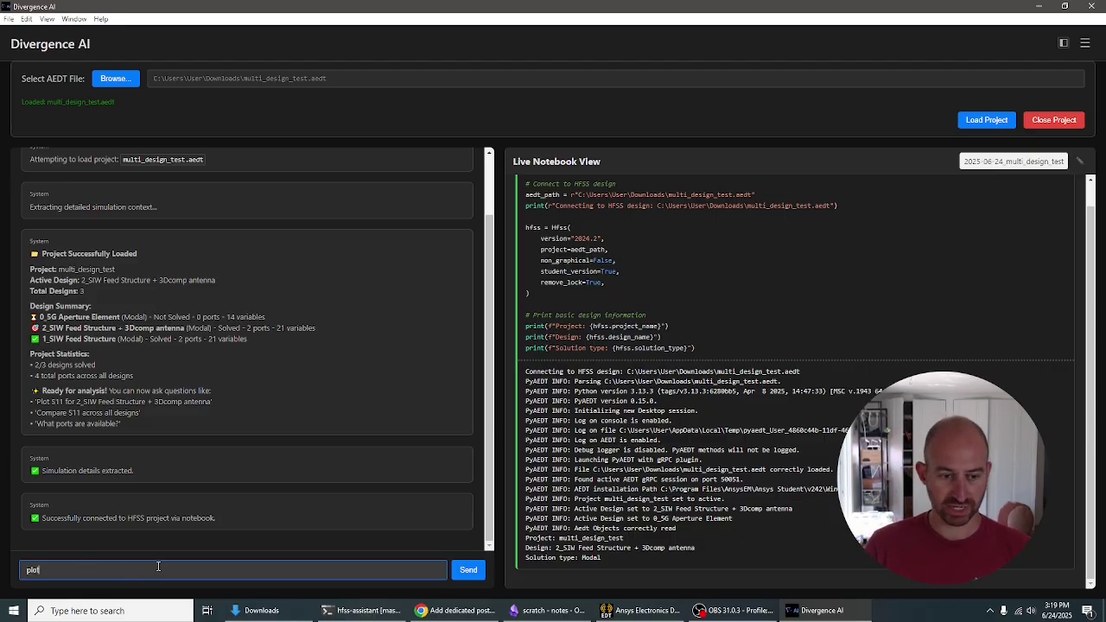
text( s(1,1)
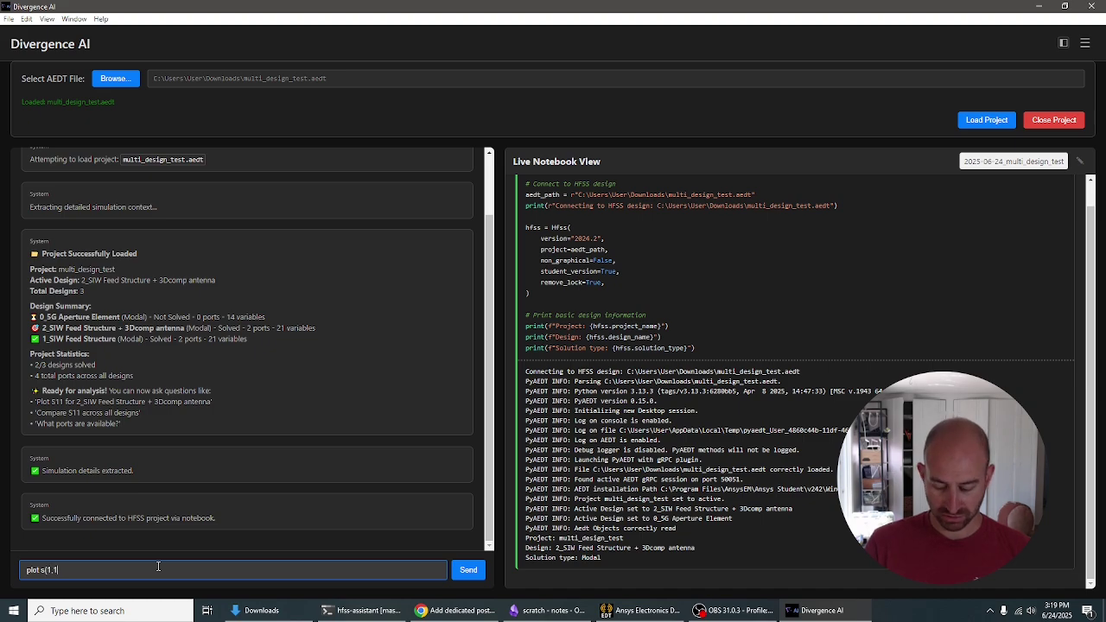
text() magnitude and phase)
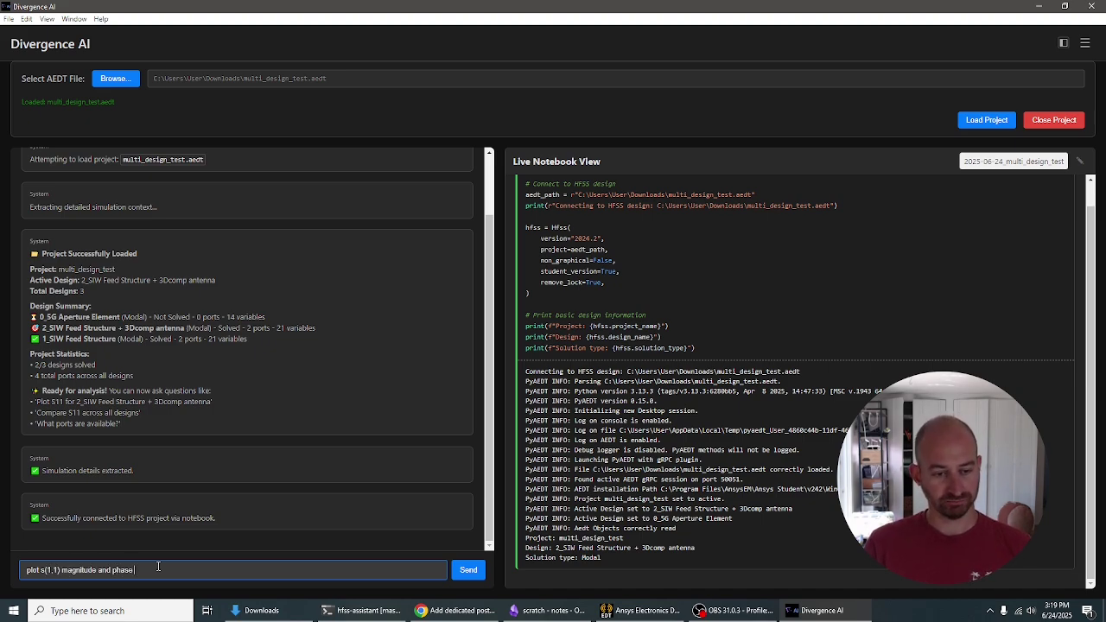
text( for all so)
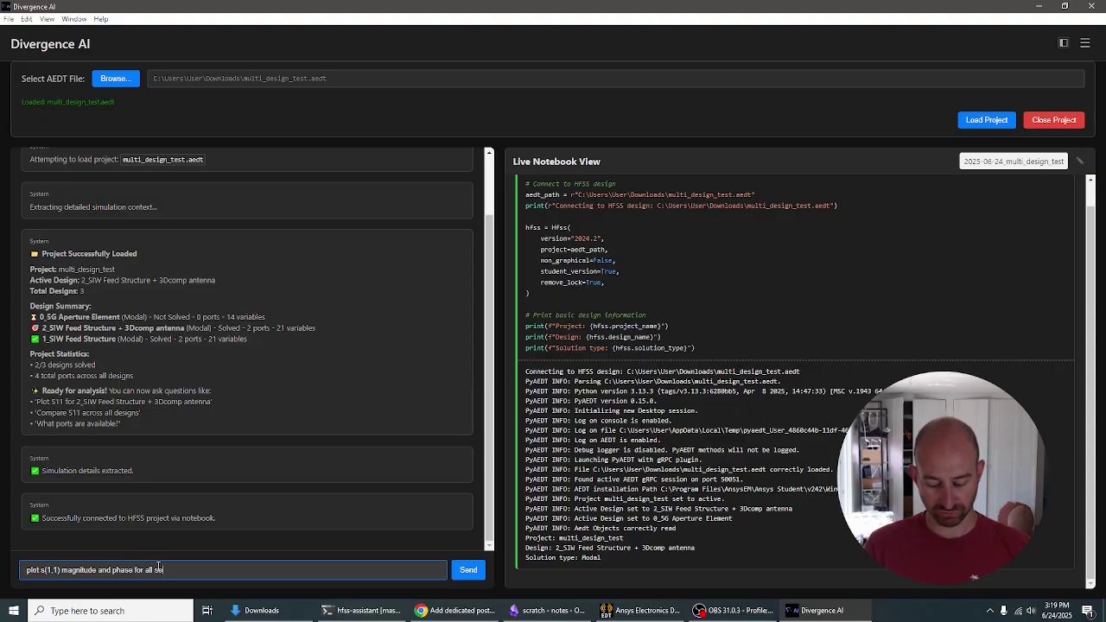
text(lved designs)
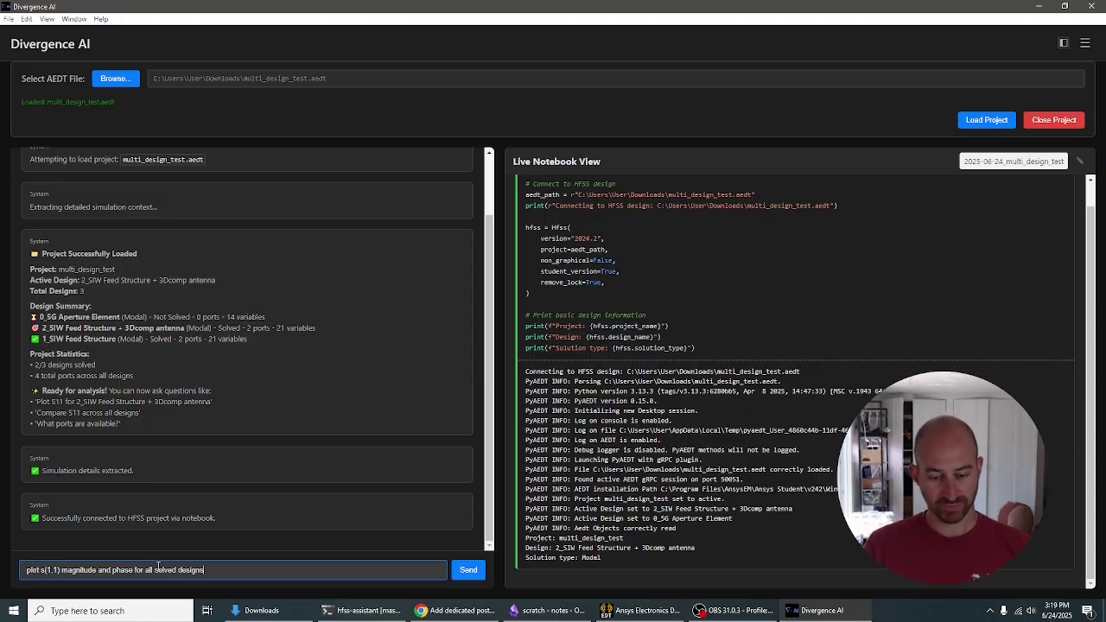
text(, )
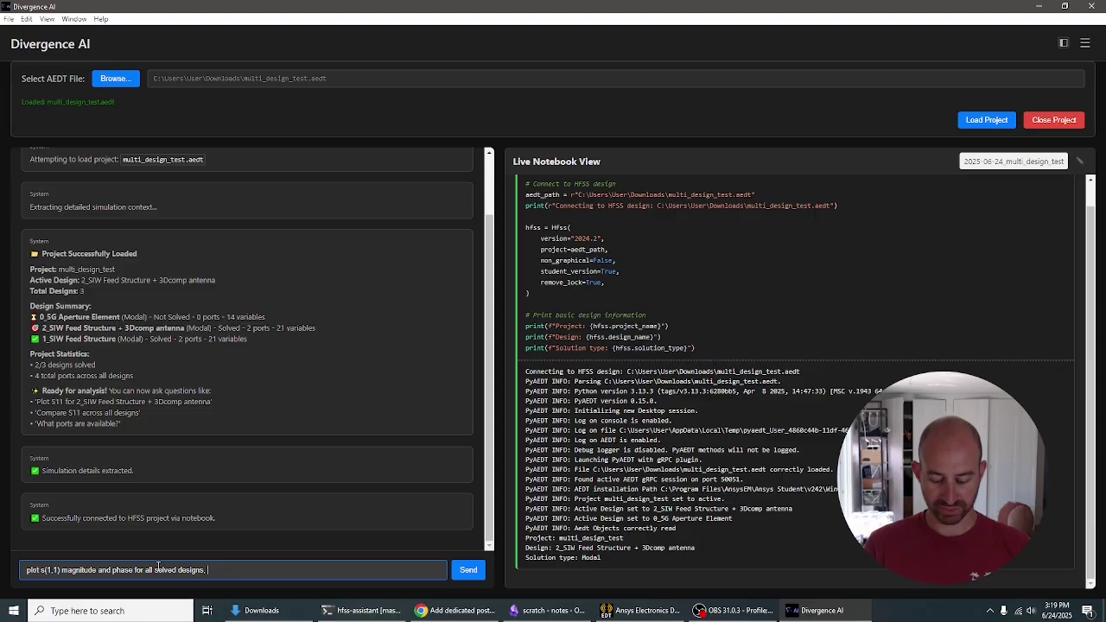
Continue the prompt with "then plot the smith chart" as the second task.
text(plot)
key(BackSpace)
key(BackSpace)
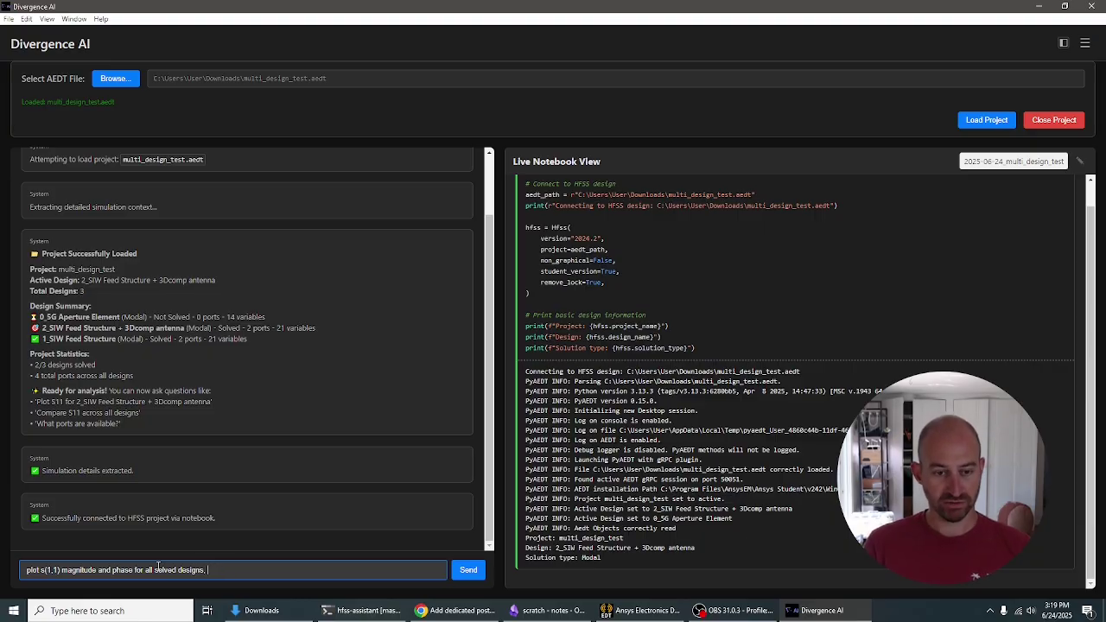
text(then plot th)
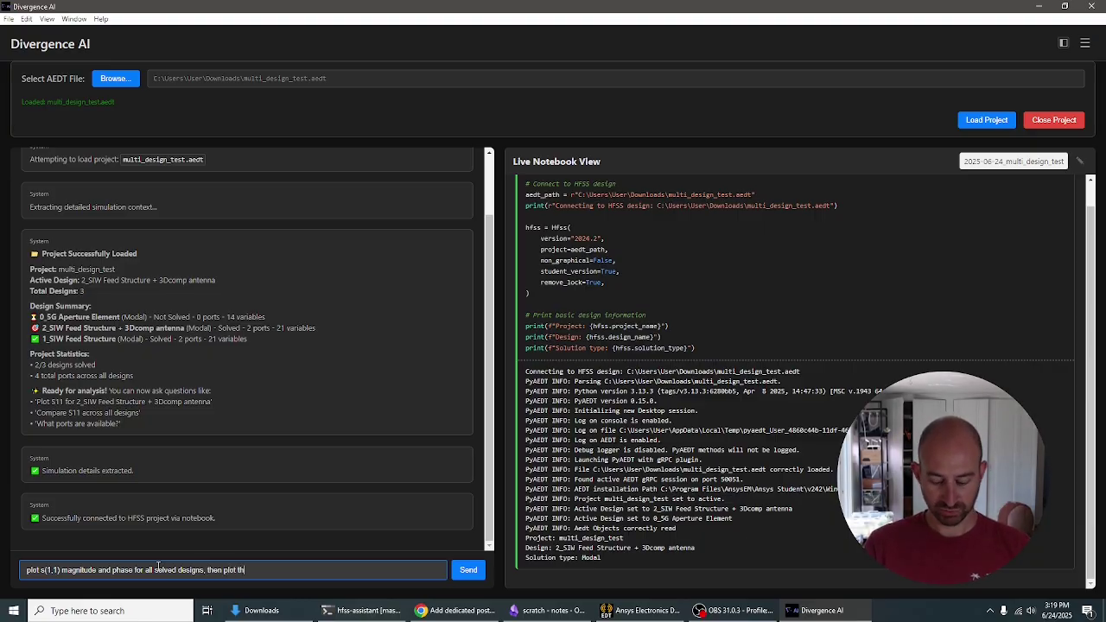
text(e smith chart)
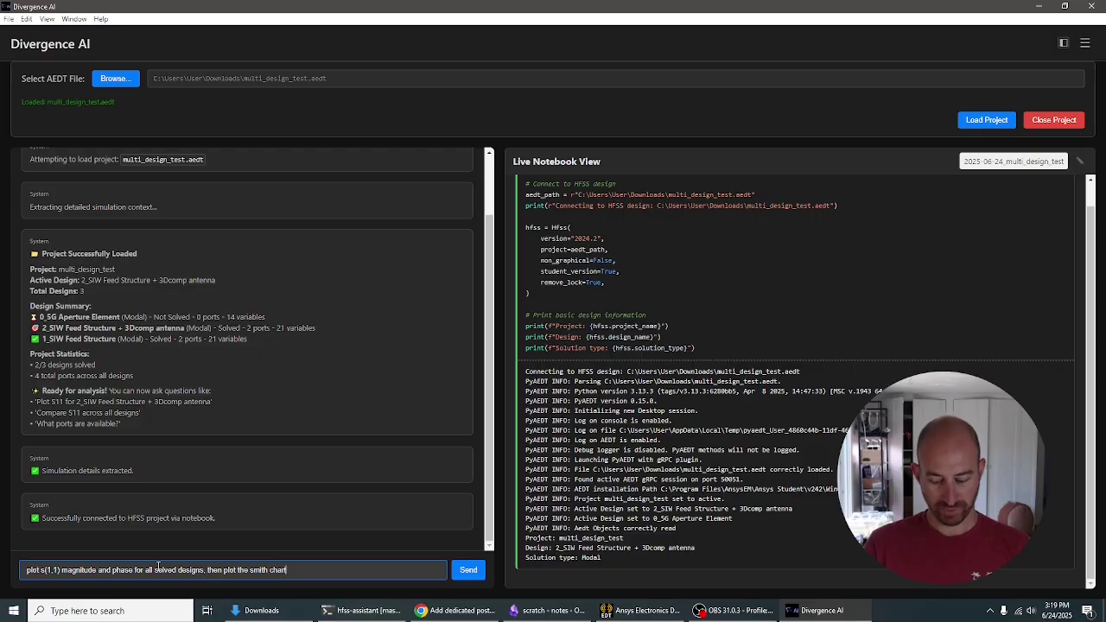
Extend the prompt with ", then export all the data into csv" as the third task.
text(, and)
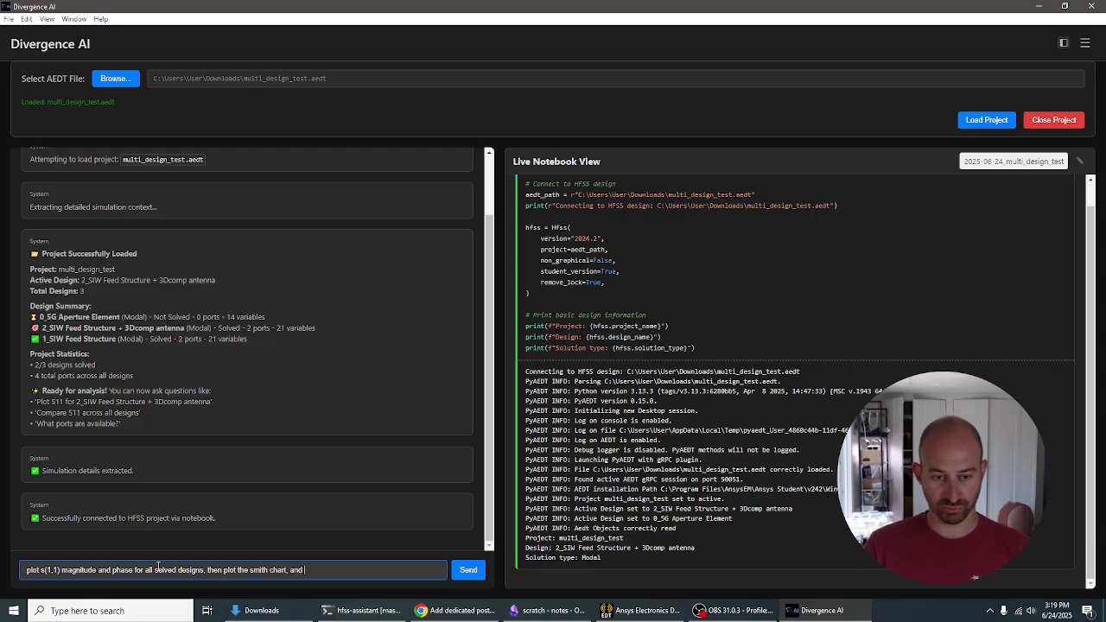
key(BackSpace)
key(BackSpace)
key(BackSpace)
key(BackSpace)
text(then export all)
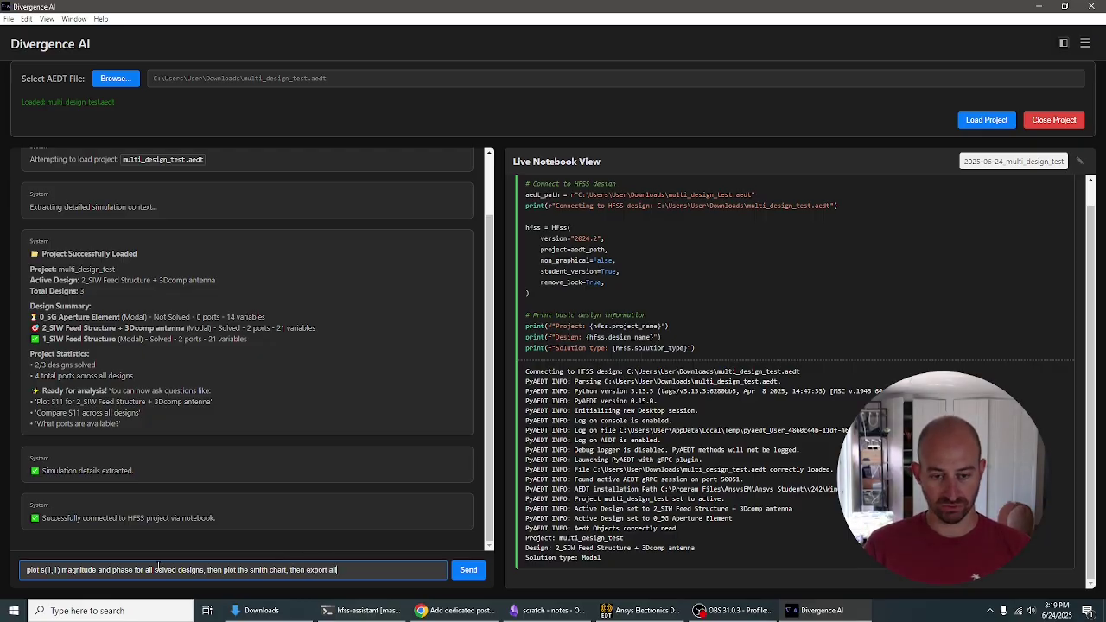
text( the data )
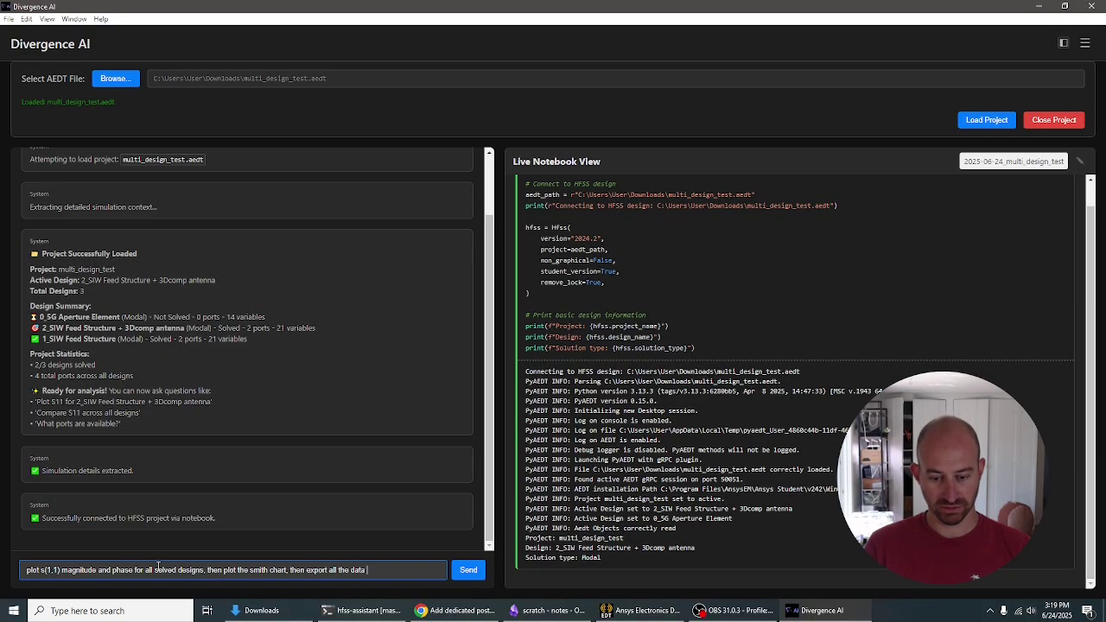
text(into csv)
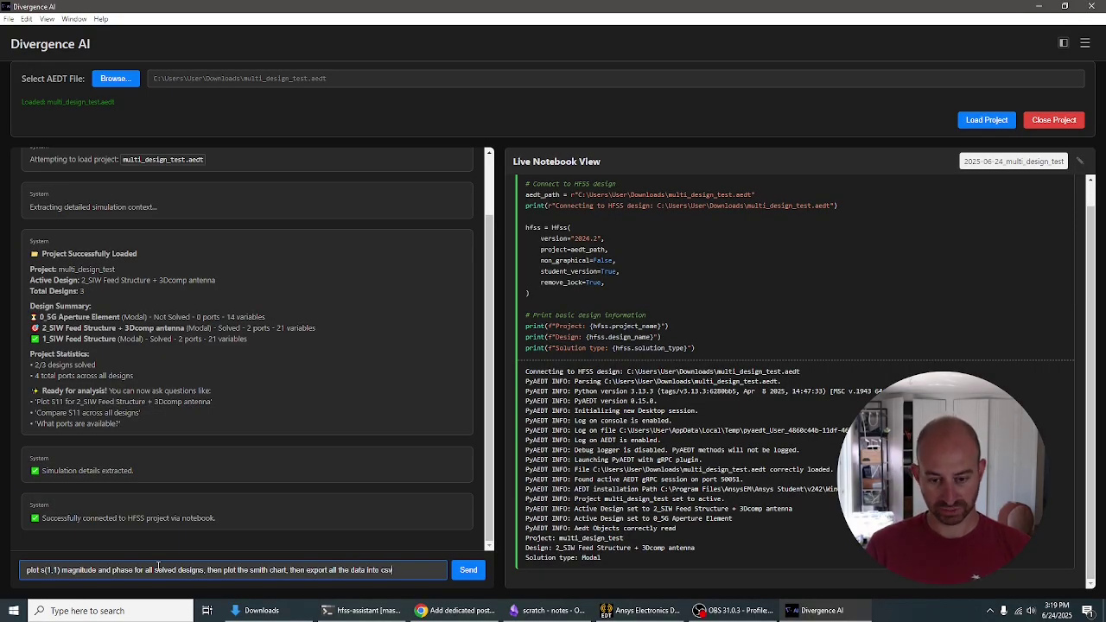
Finish the prompt with ", finally run a parametric sweep for gy from 12 to 14 with a step size of 1" and send it.
text(, fin)
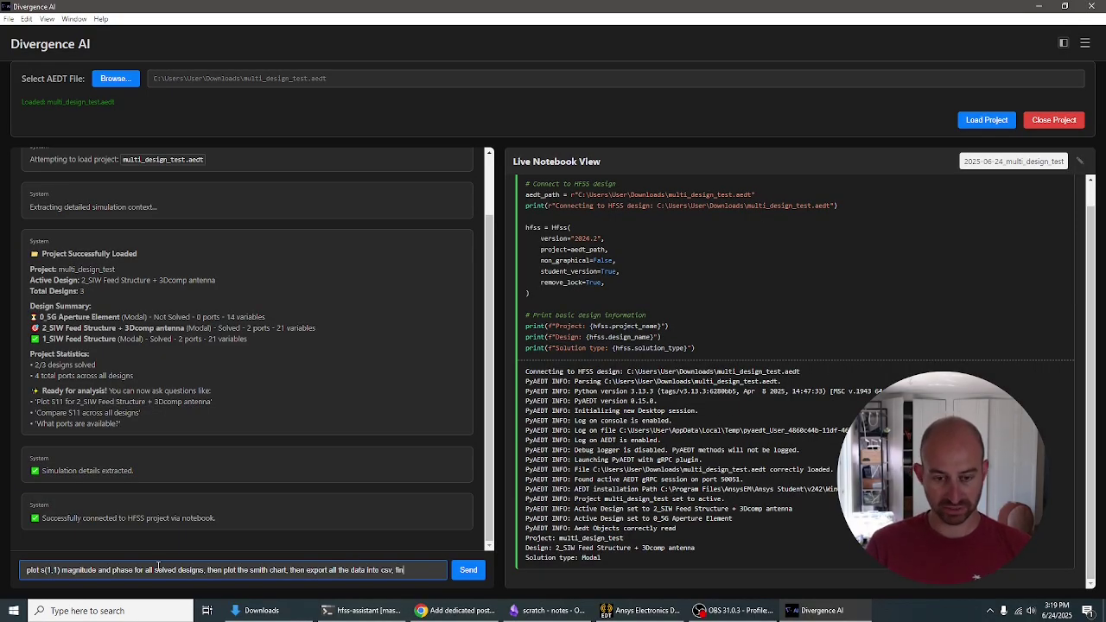
text(ally run a)
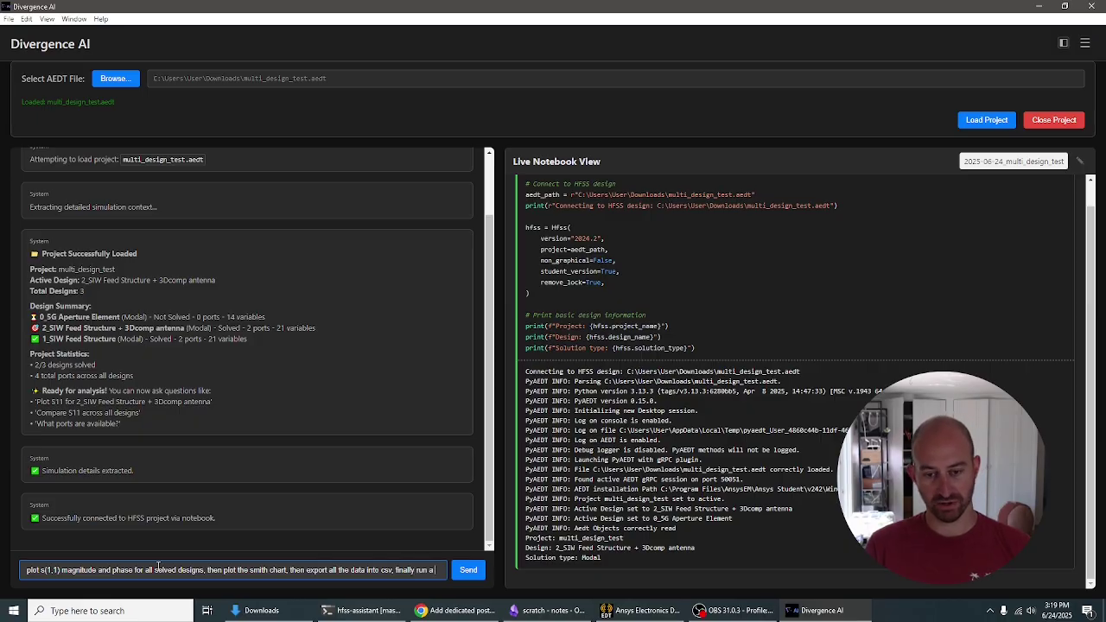
text( parametric sweep in)
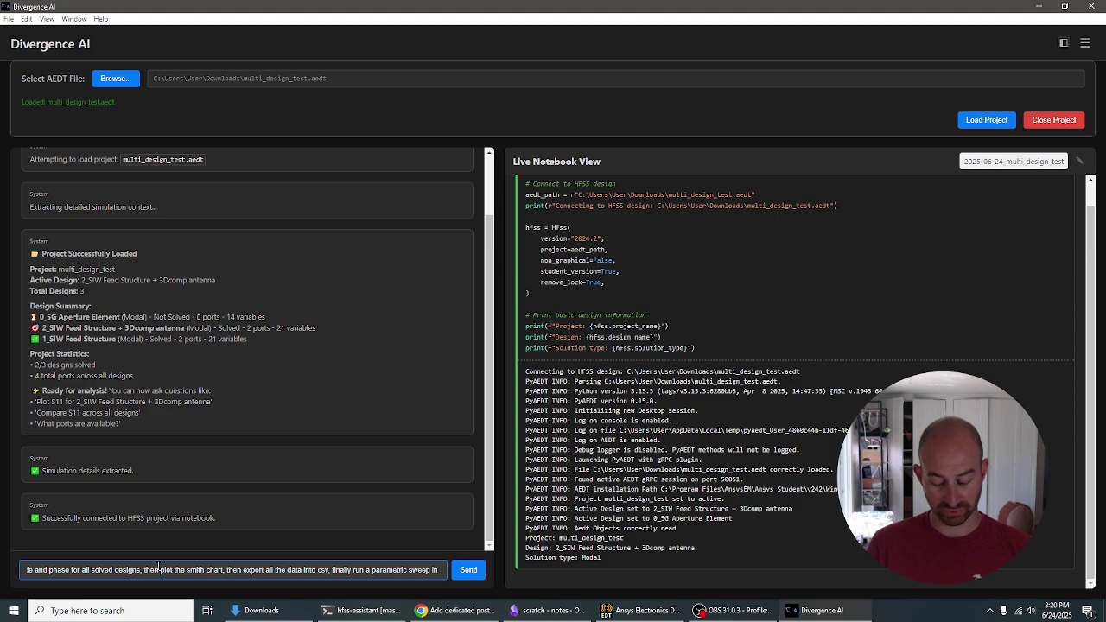
key(BackSpace)
key(BackSpace)
key(BackSpace)
text(for)
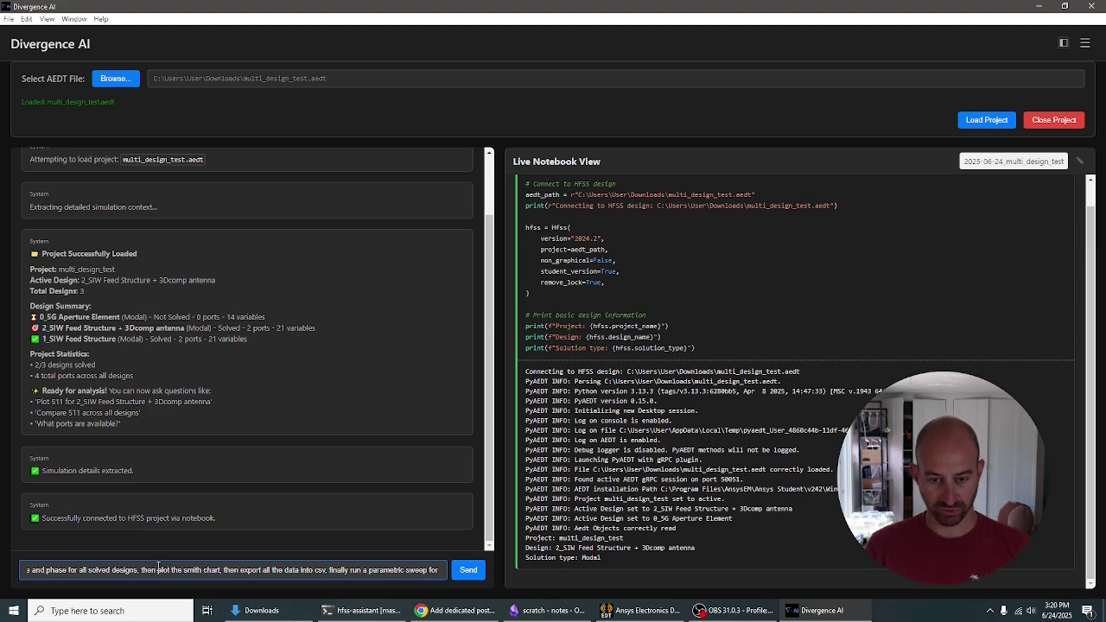
text( gy)
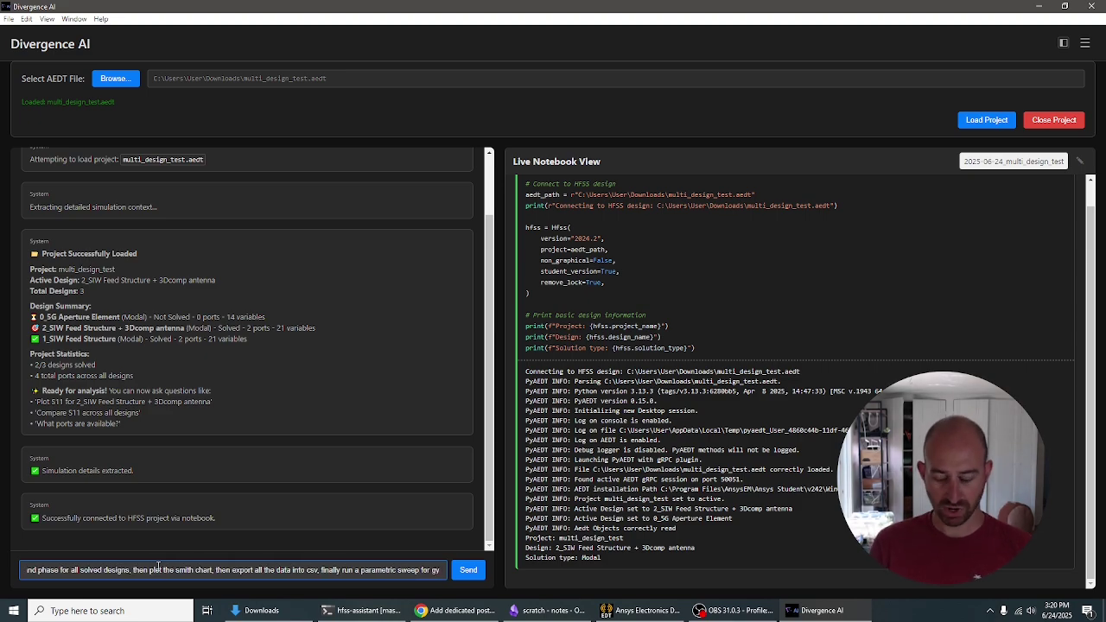
text( from 1)
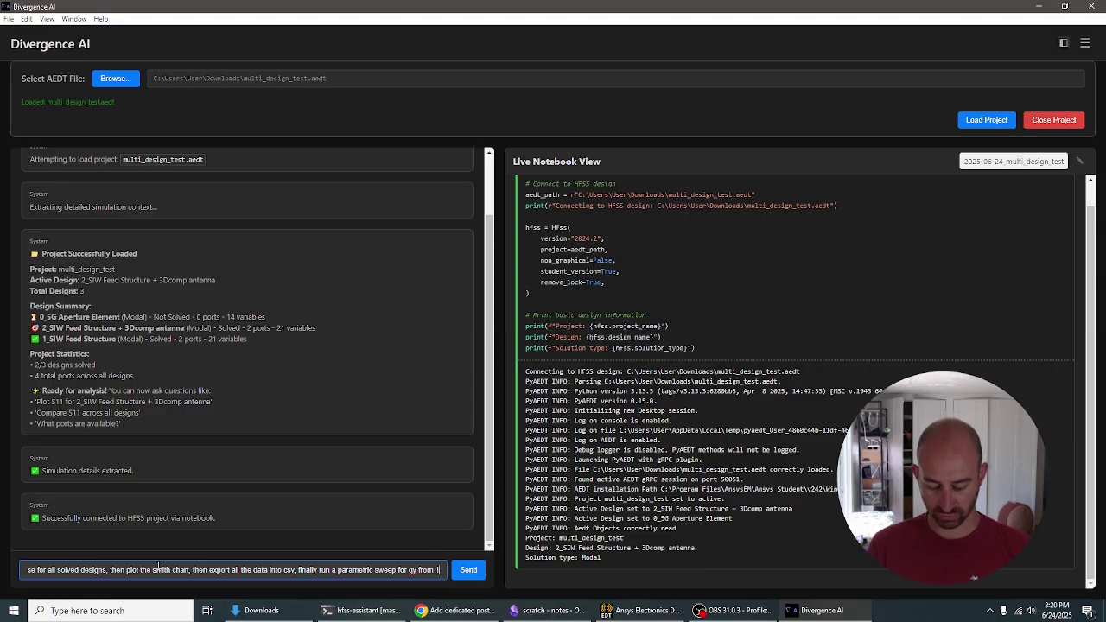
text(2 to 14)
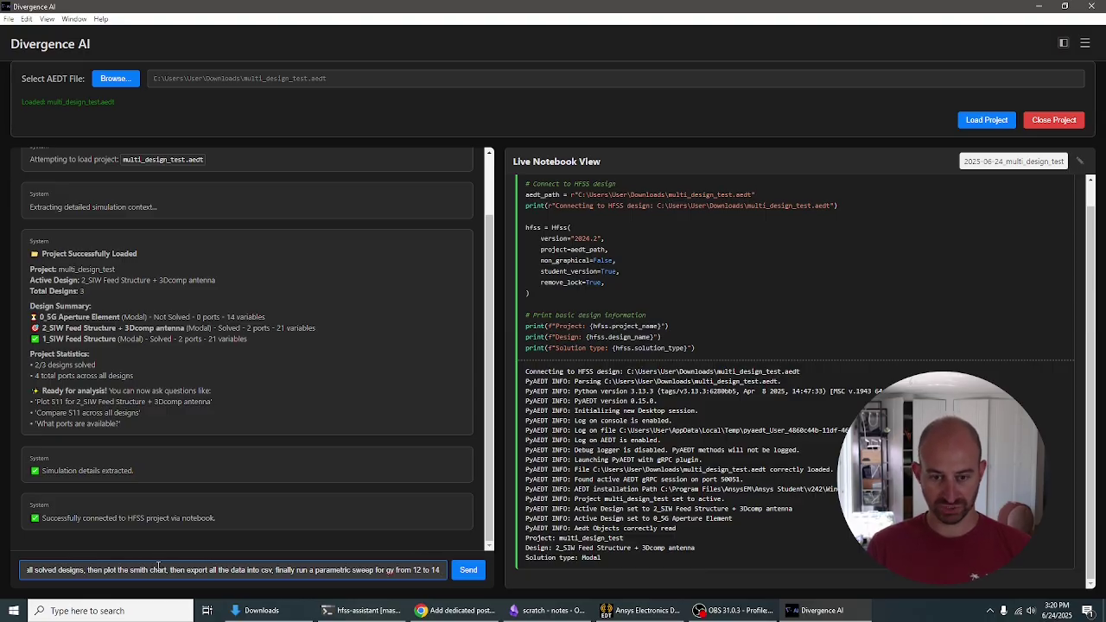
text( with a step)
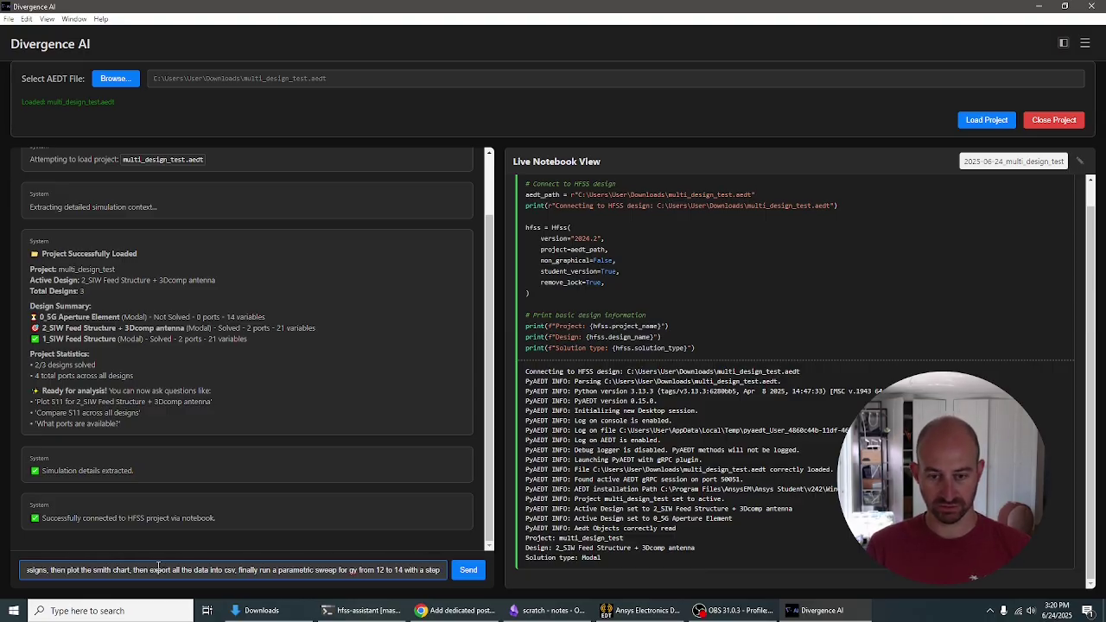
text( size of 1)
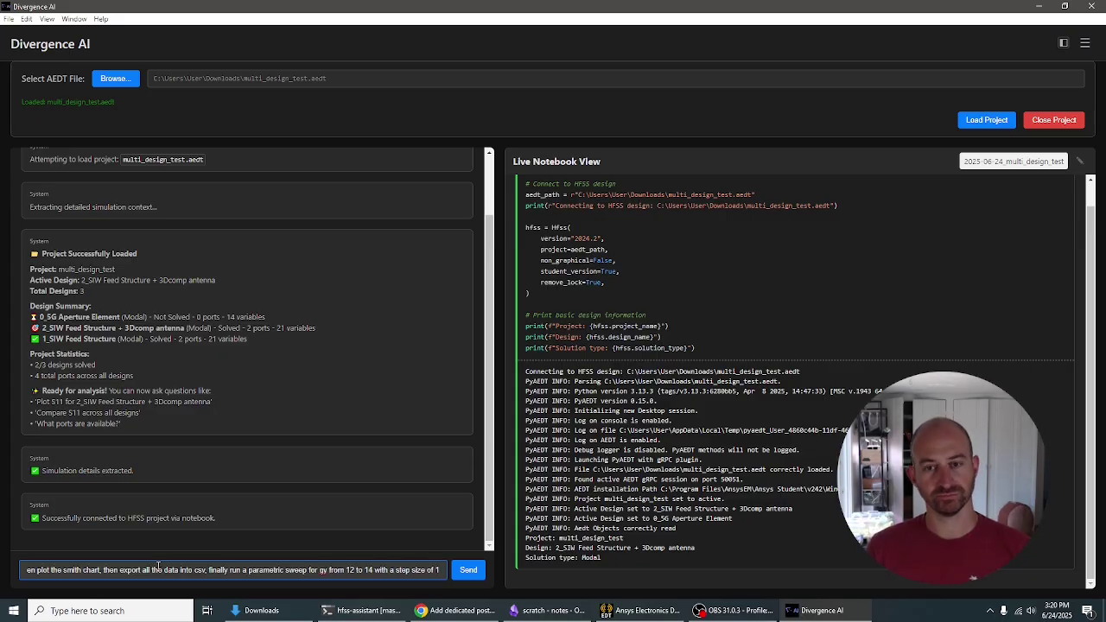
key(Return)
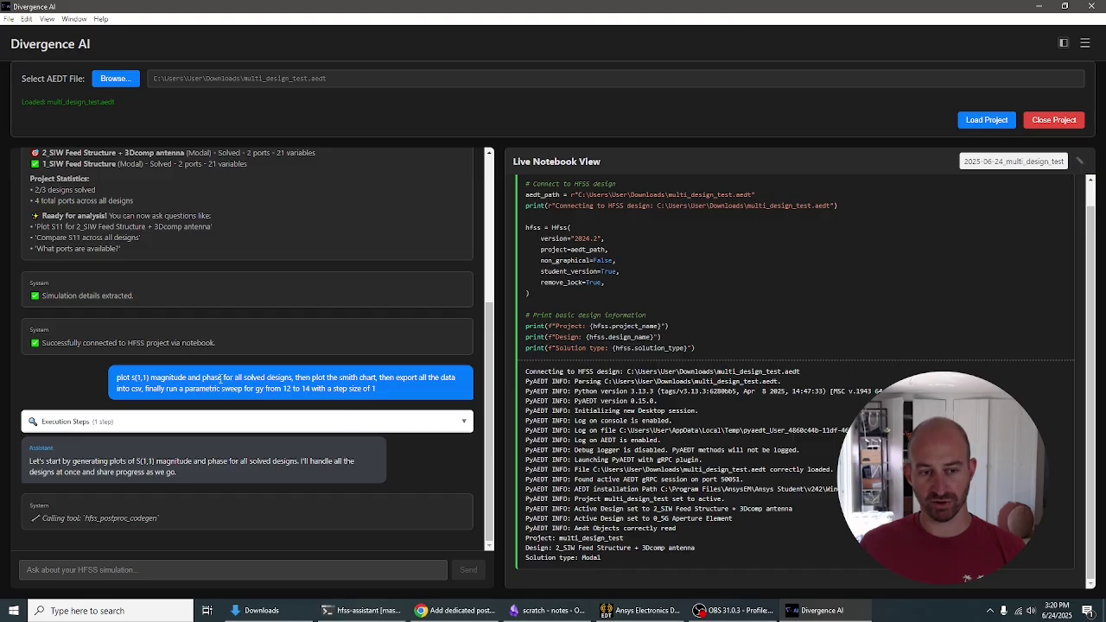
Review the assistant's execution steps, and examine the S(1,1) magnitude and phase plots in the live notebook.
click(465, 422)
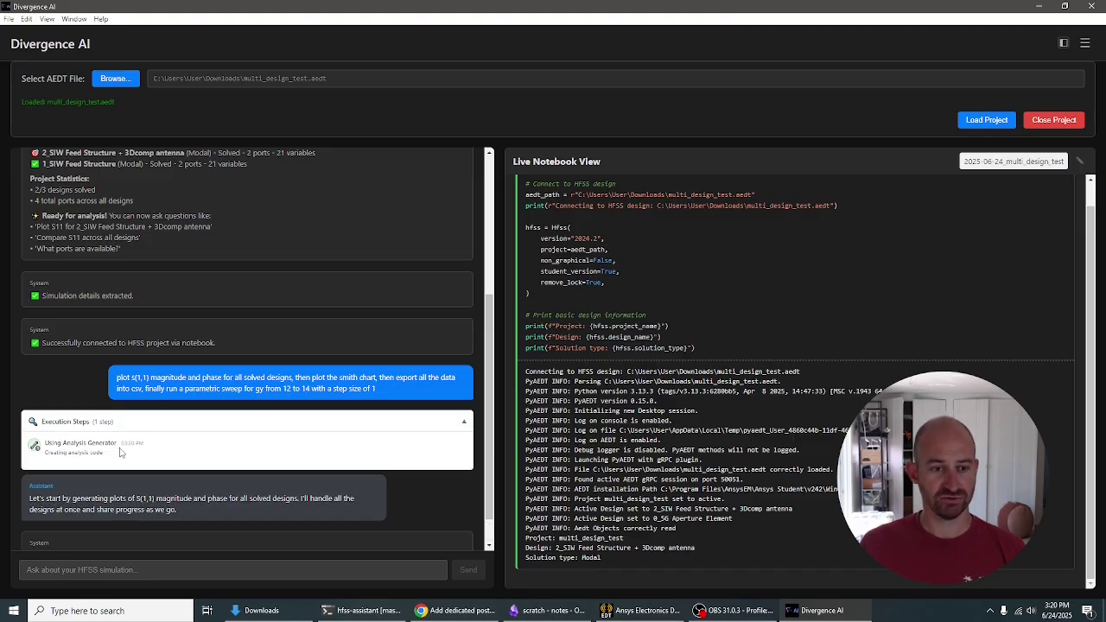
click(464, 423)
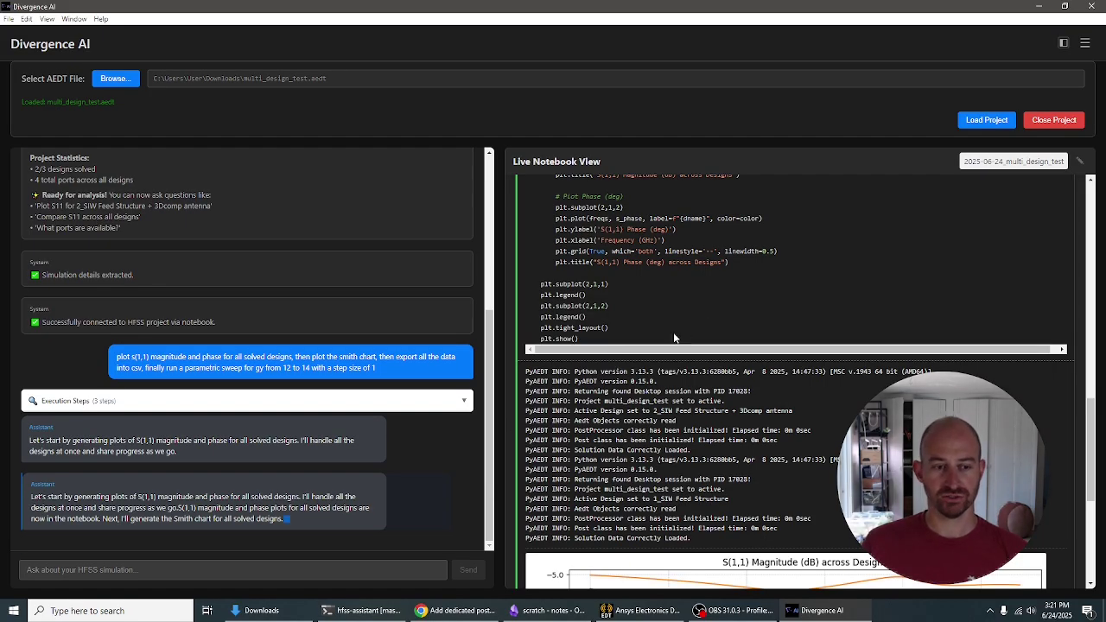
scroll(713, 331, down, 5)
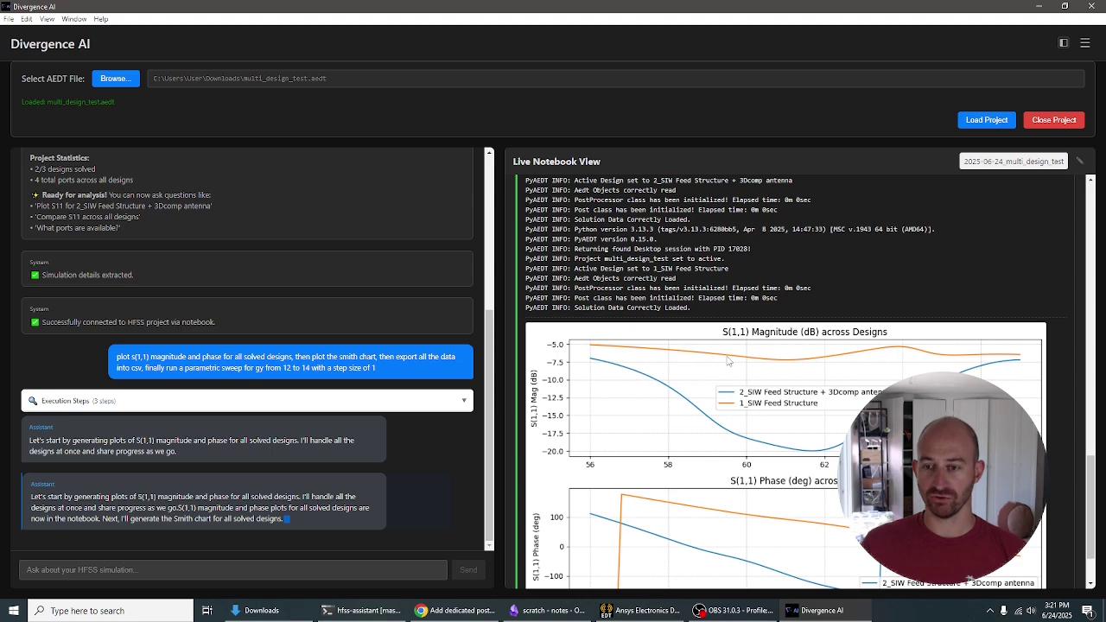
scroll(743, 406, down, 2)
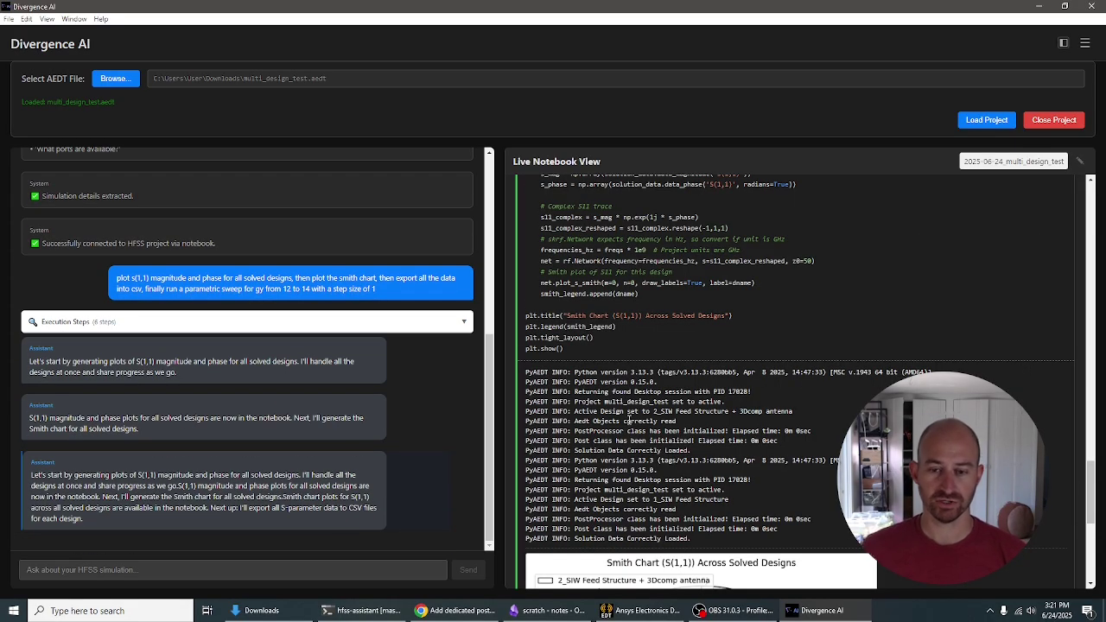
Examine the S(1,1) Smith chart of the solved designs in the notebook output.
scroll(630, 425, down, 3)
scroll(630, 426, down, 1)
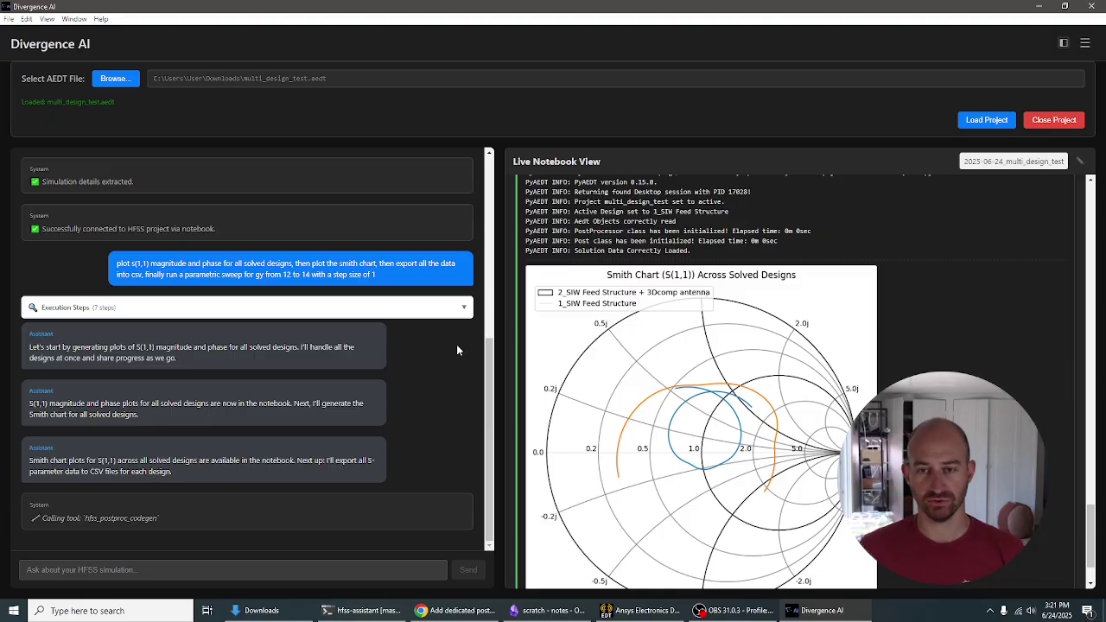
scroll(663, 324, down, 2)
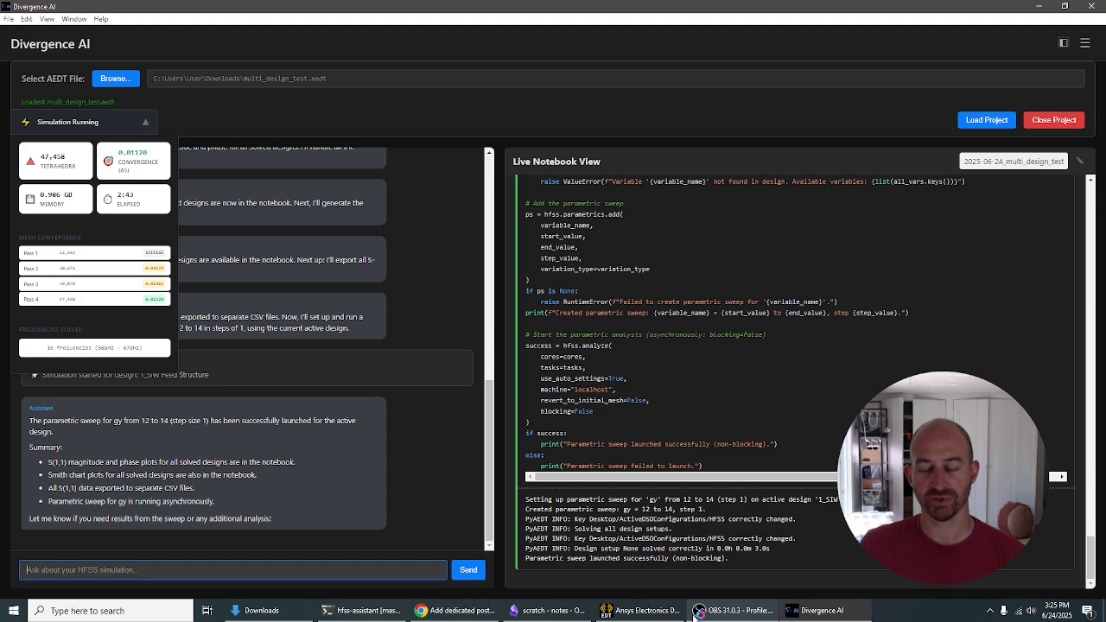
Check the parametric analysis progress in Ansys Electronics Desktop, then return to Divergence AI and review the simulation's mesh and convergence details.
click(628, 616)
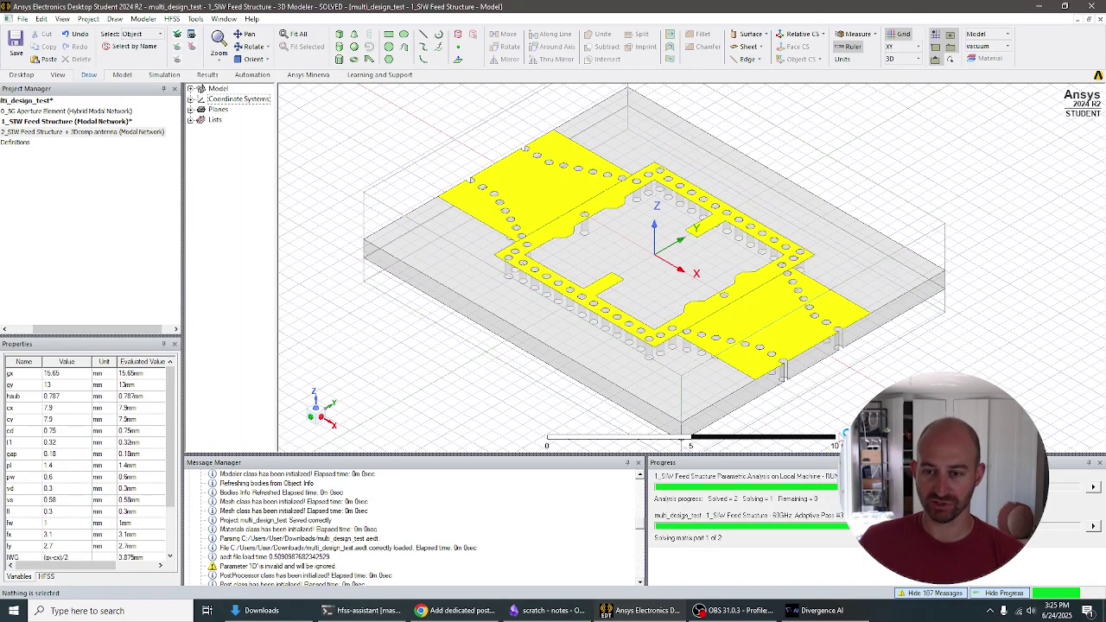
click(1039, 6)
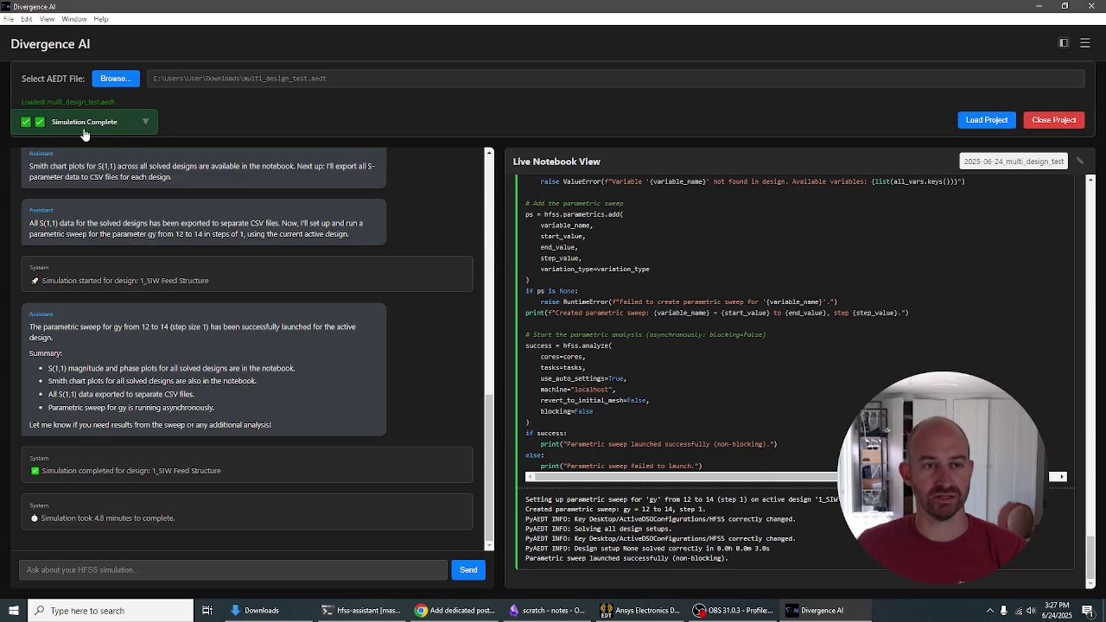
click(143, 122)
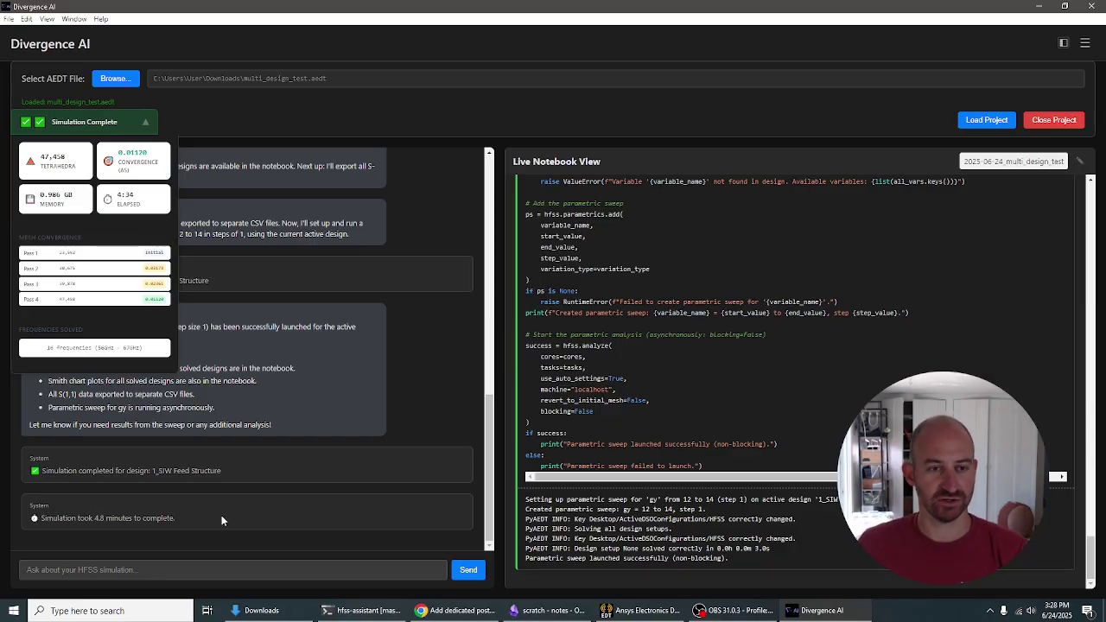
click(144, 123)
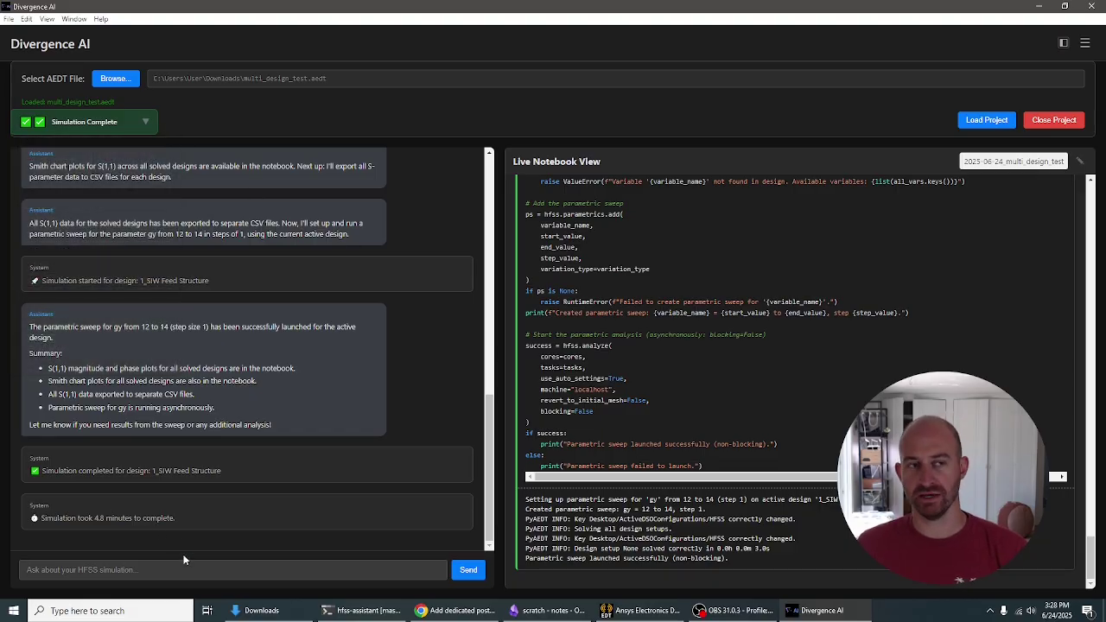